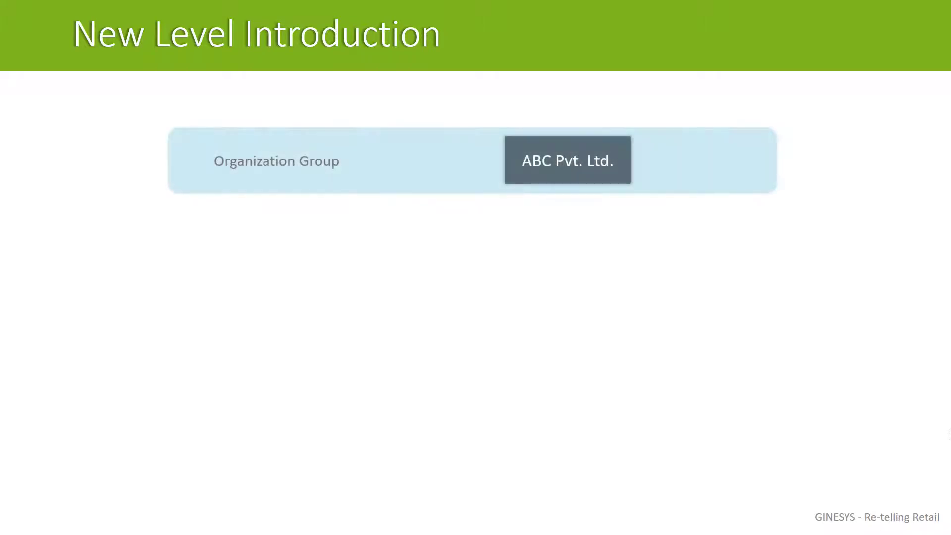
key(Right)
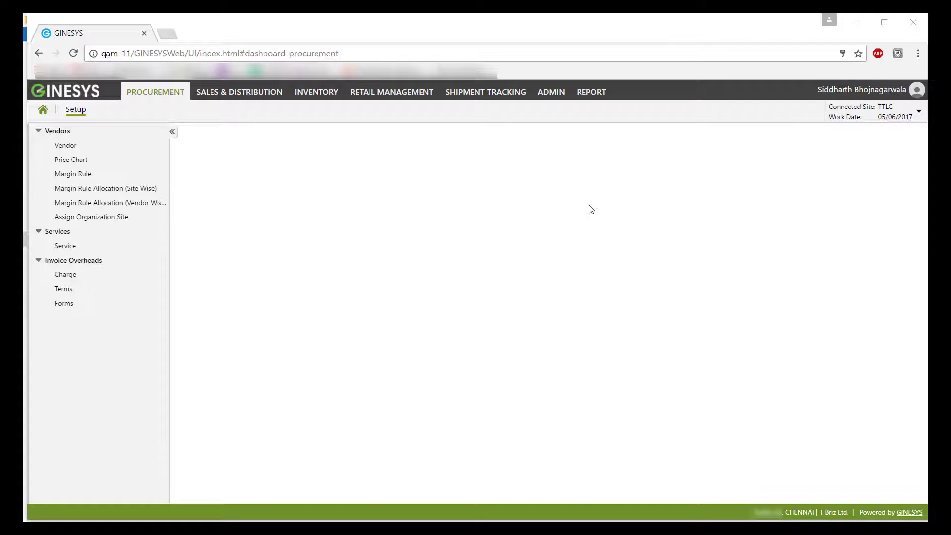
Go to Admin and open the GST Identification Number (GSTIN) list under Manage.
click(551, 92)
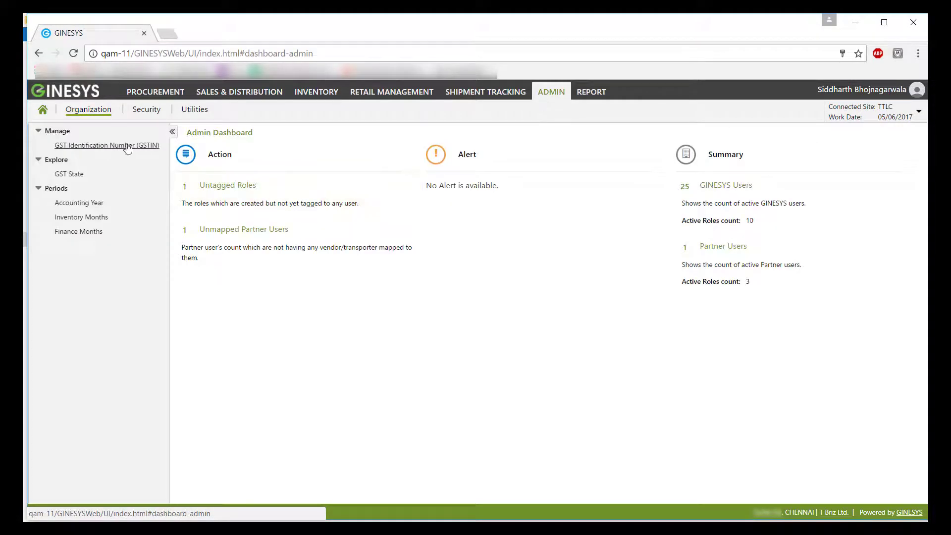
click(85, 149)
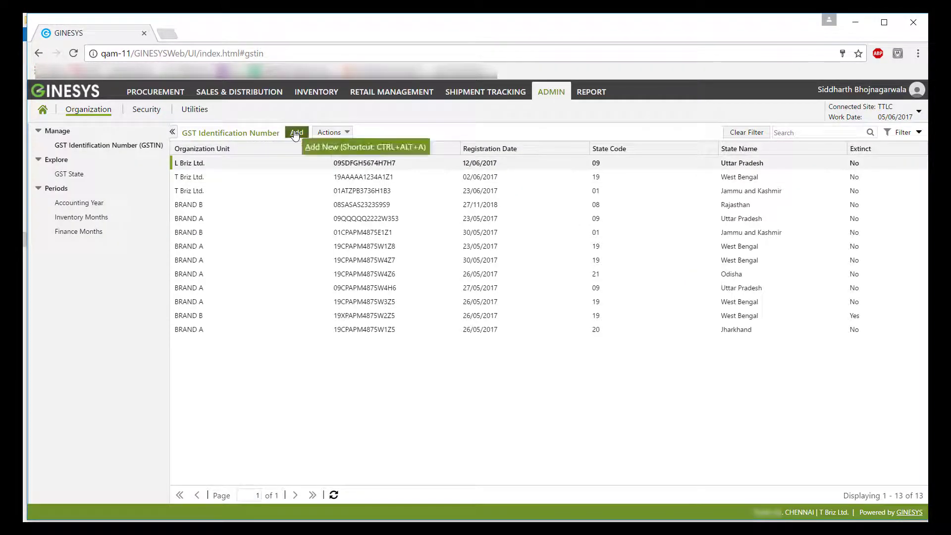
click(296, 134)
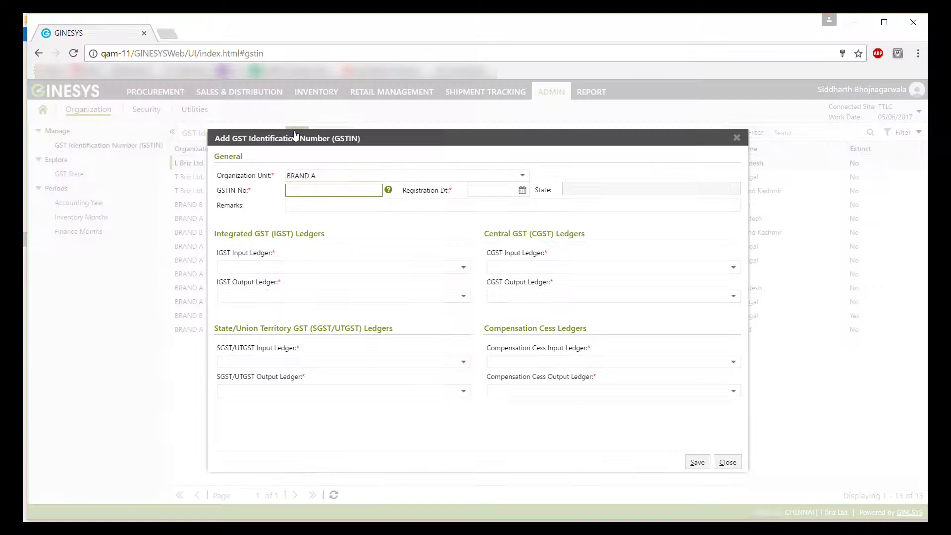
key(Tab)
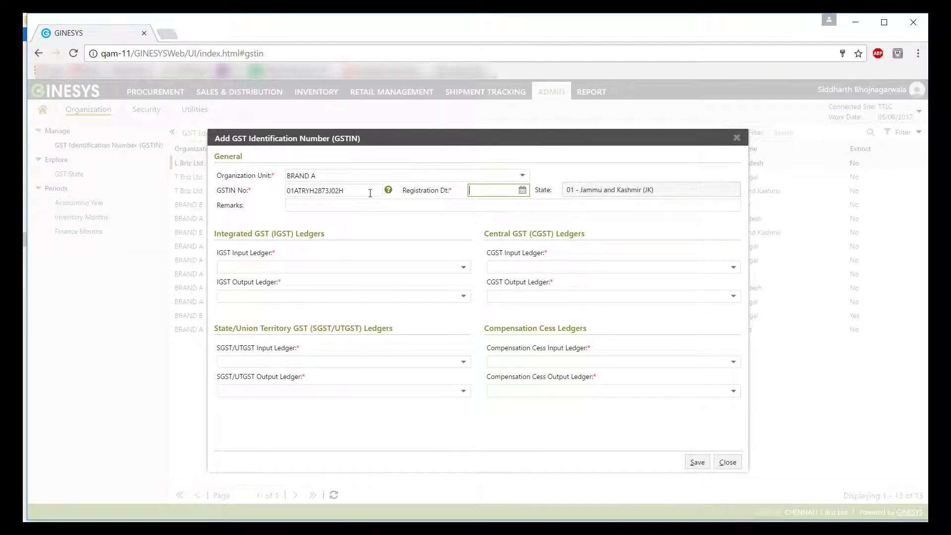
click(507, 190)
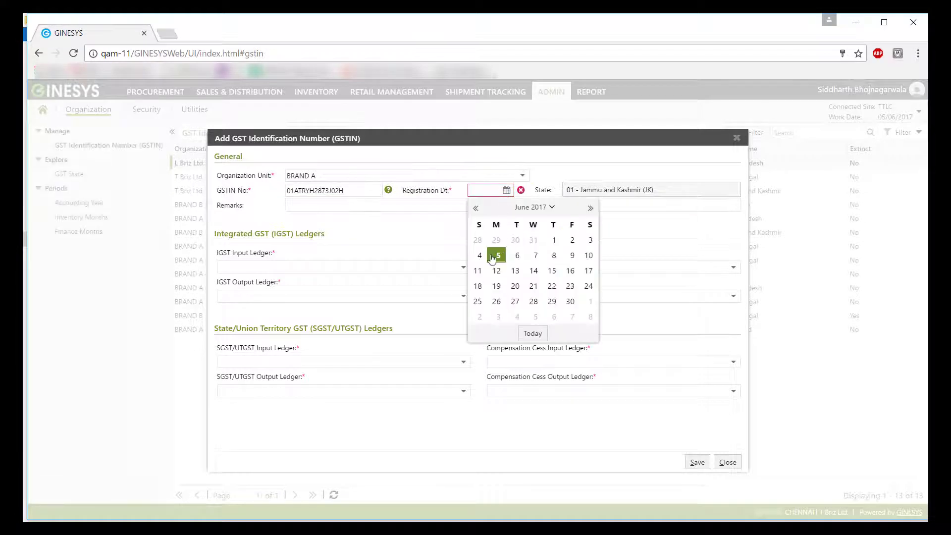
click(554, 242)
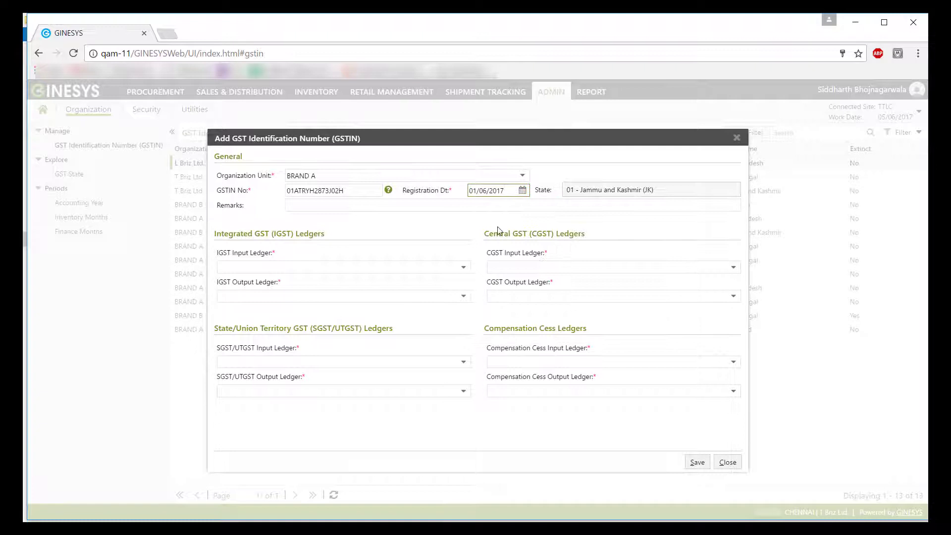
click(412, 279)
click(414, 268)
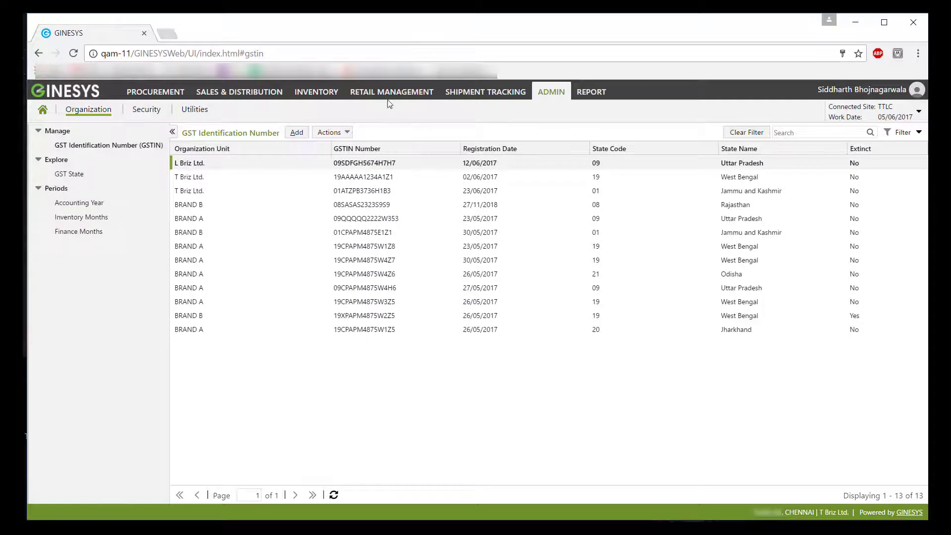
Set Release Shop1's GST Identification No. to the Jammu and Kashmir GSTIN and save.
click(393, 96)
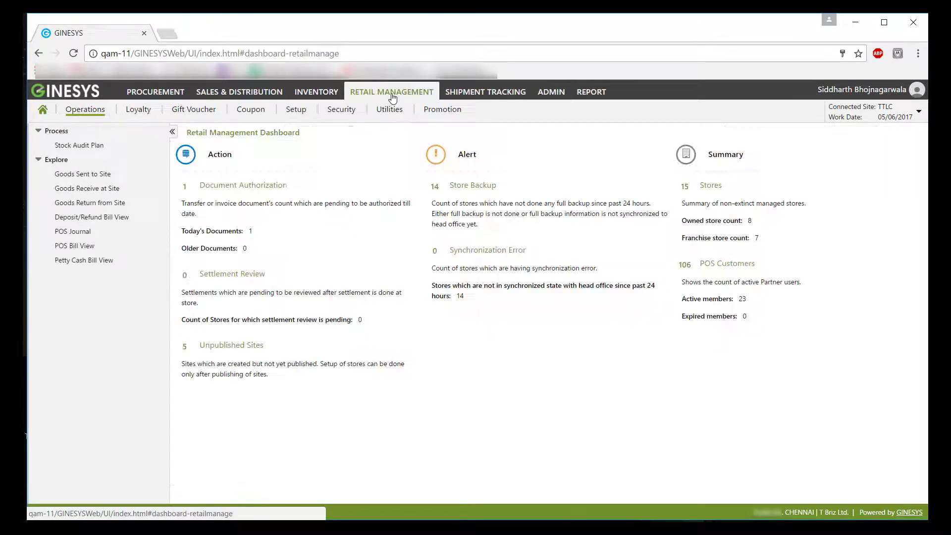
click(297, 109)
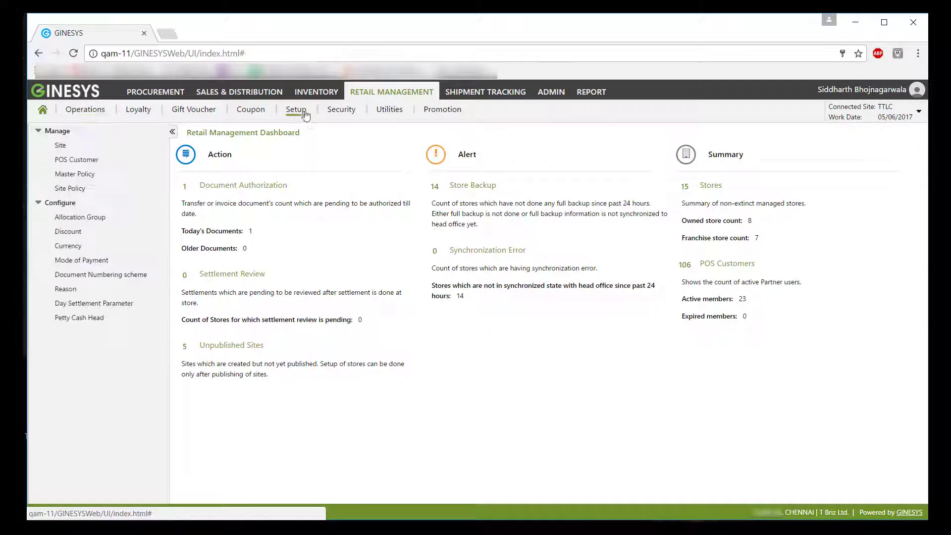
click(60, 147)
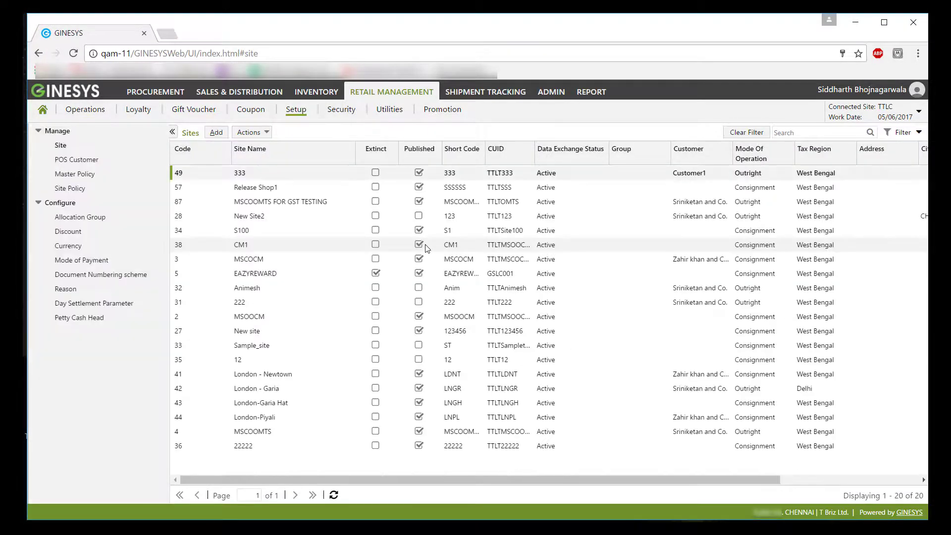
click(300, 192)
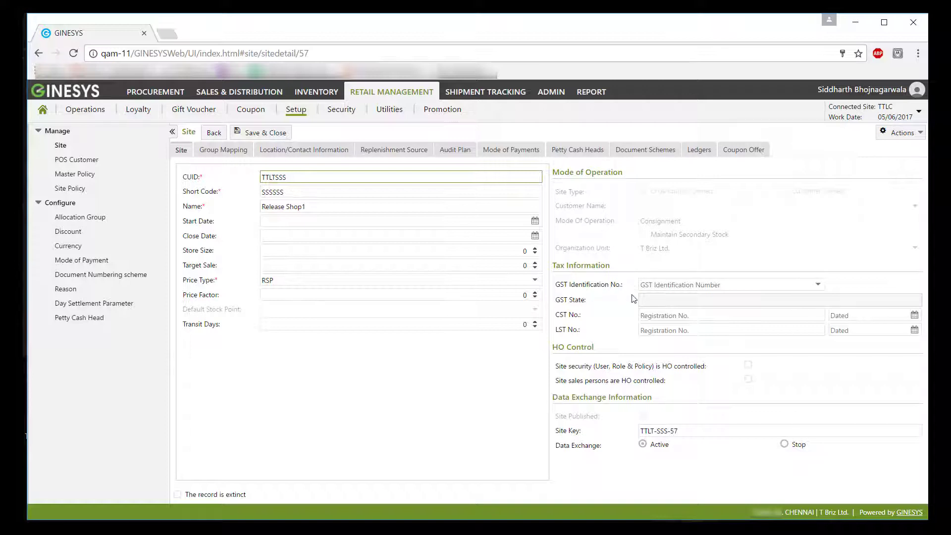
click(820, 288)
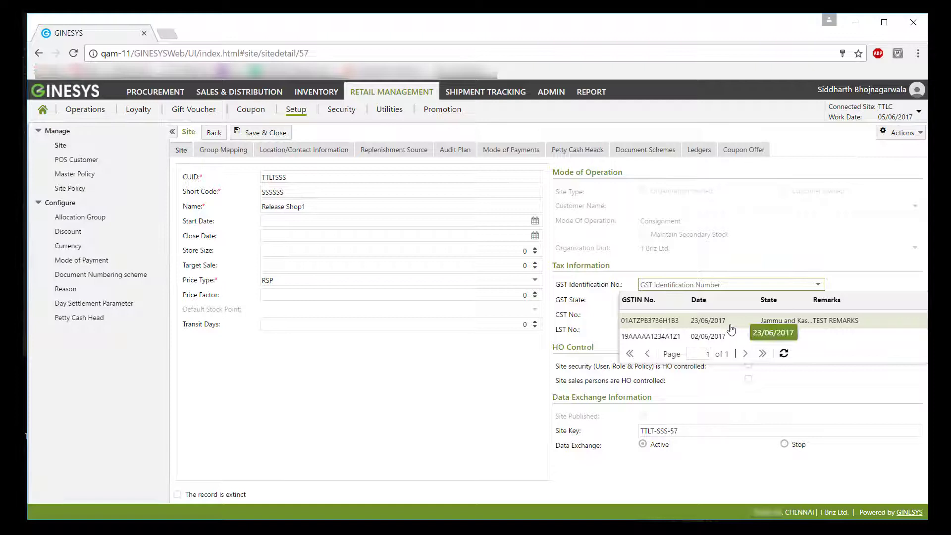
click(724, 328)
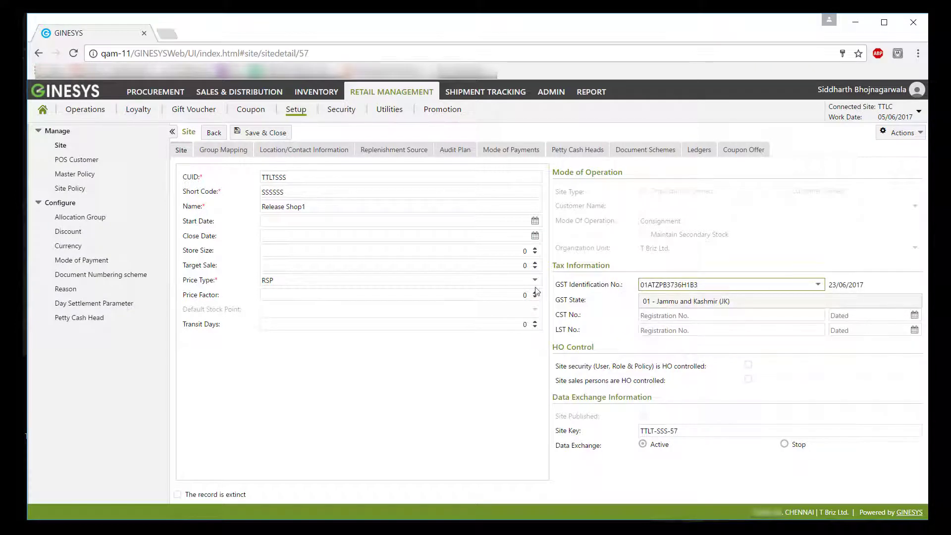
click(266, 134)
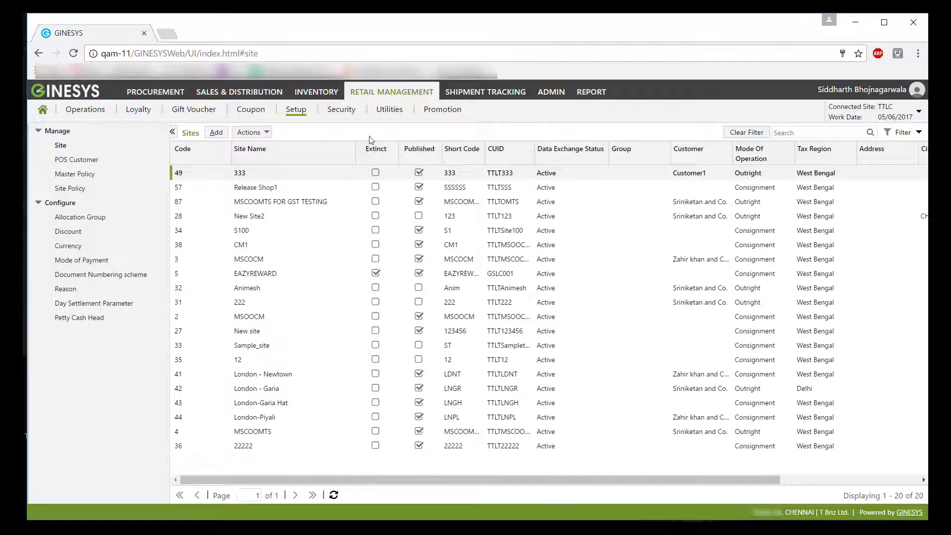
In Procurement's Vendor list, change the agent vendor's Finance GST Category to Normal Registered and save.
click(169, 92)
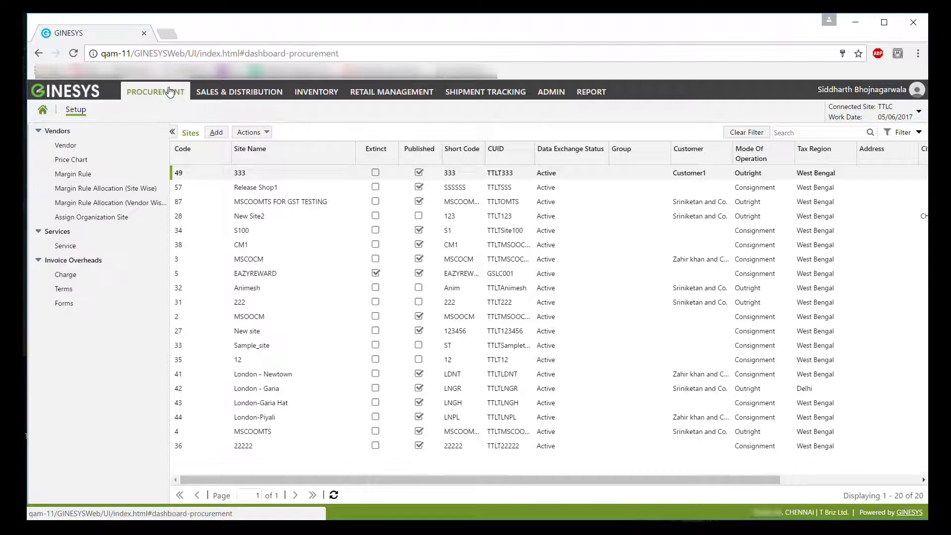
click(69, 148)
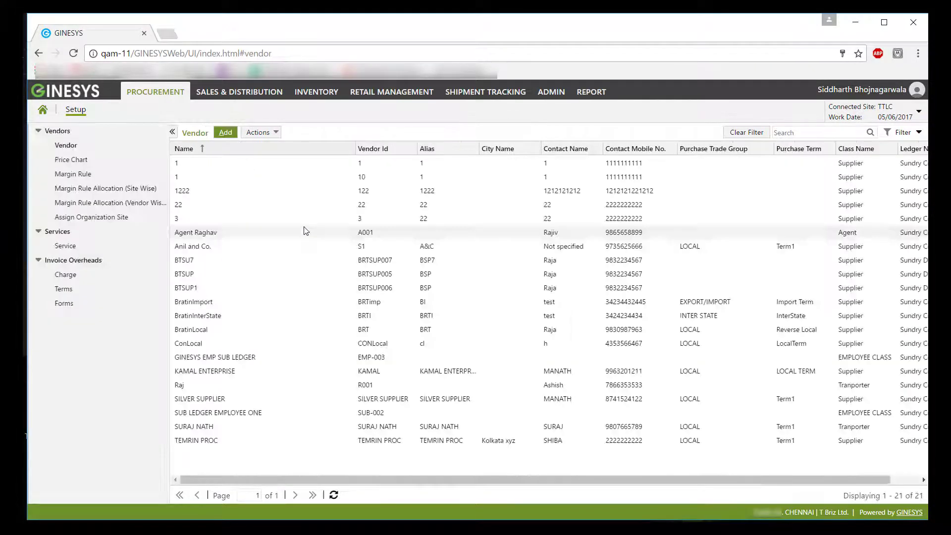
double_click(265, 234)
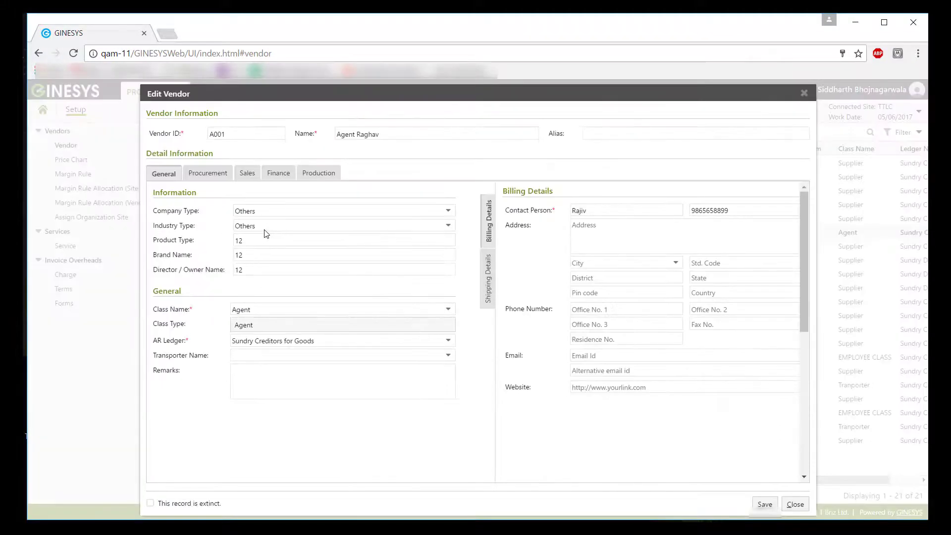
click(280, 183)
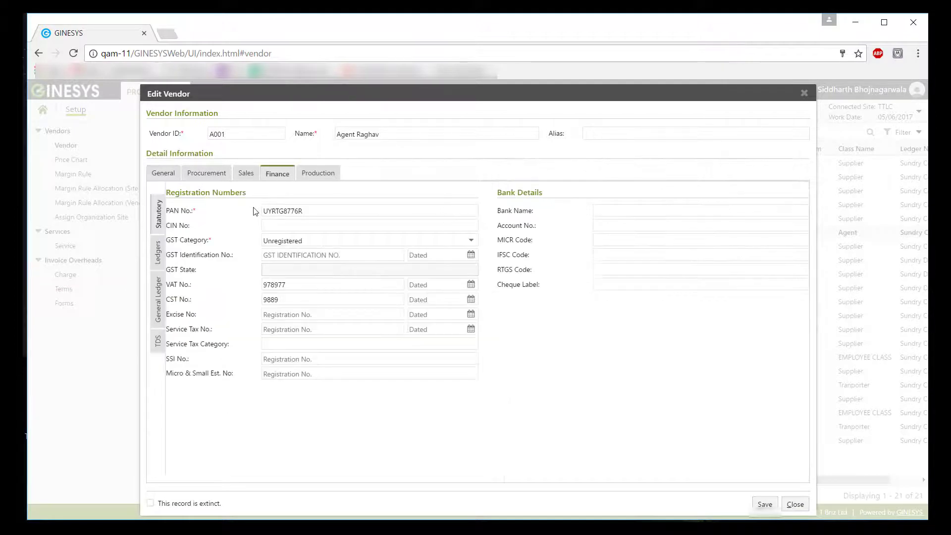
click(305, 242)
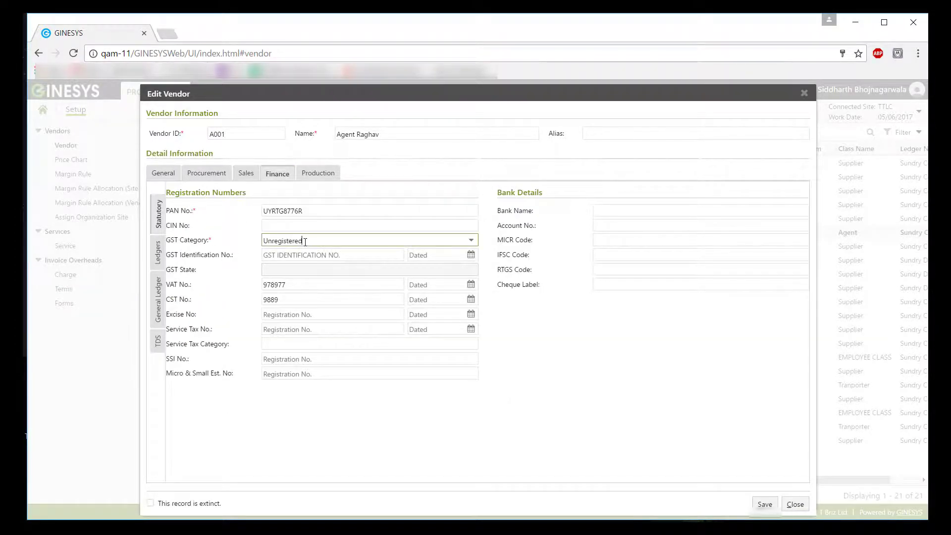
click(471, 243)
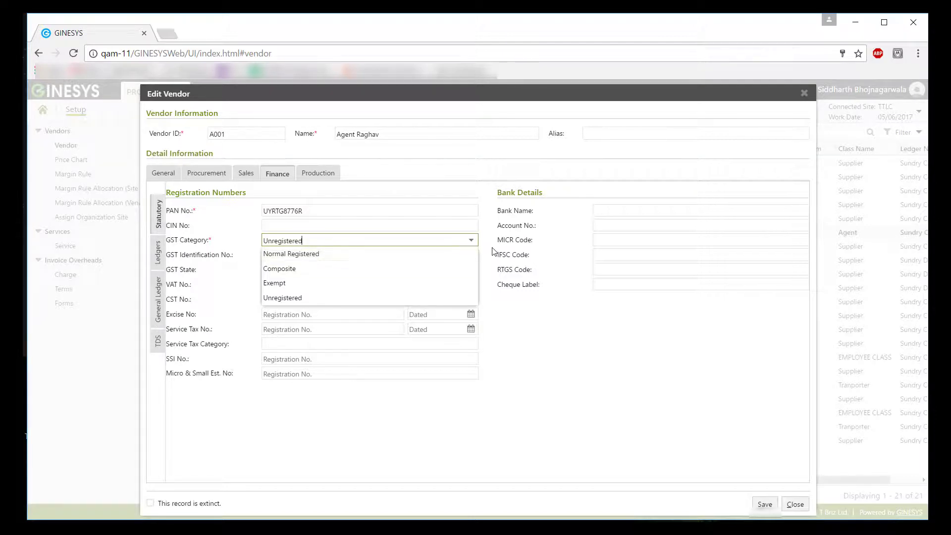
click(494, 254)
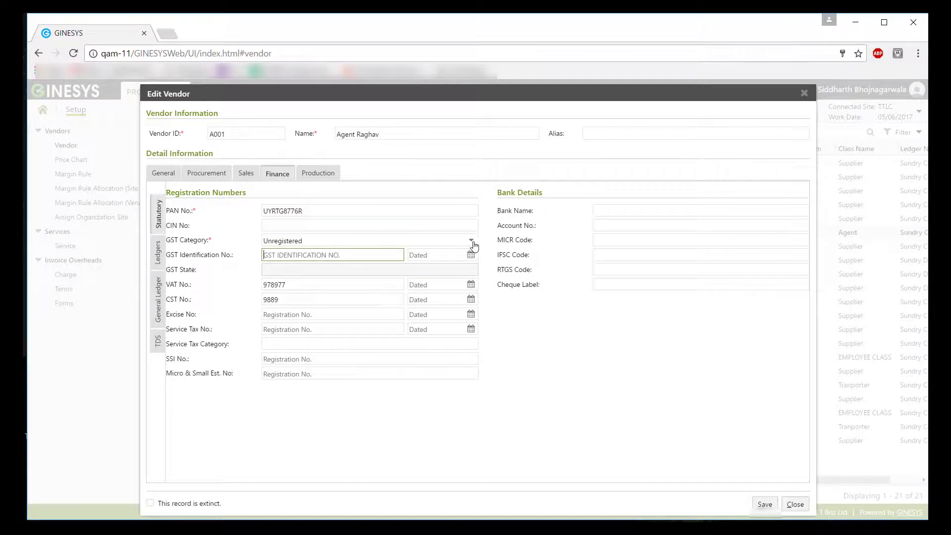
click(472, 243)
click(390, 253)
click(765, 505)
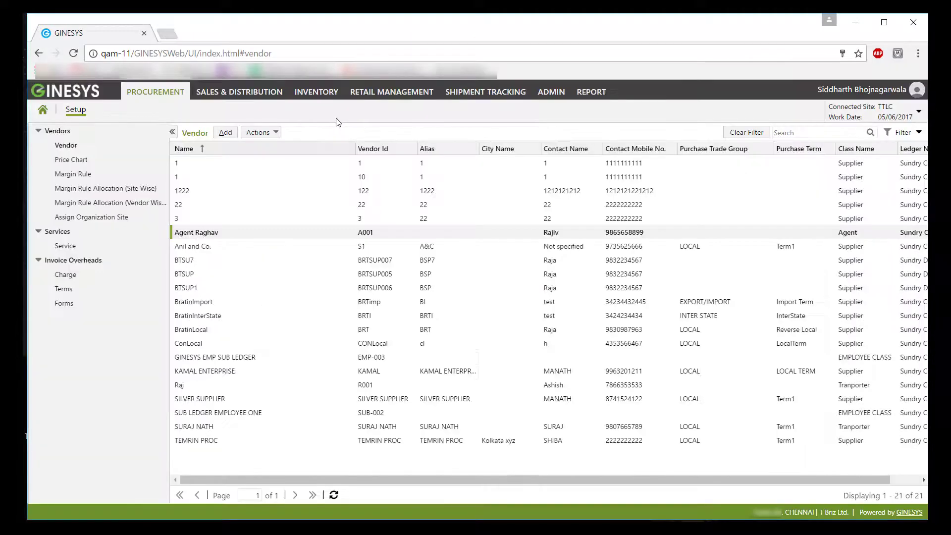
Check the agent customer's Finance GST Category, discard the edit, then open Un-Managed Sites.
click(255, 95)
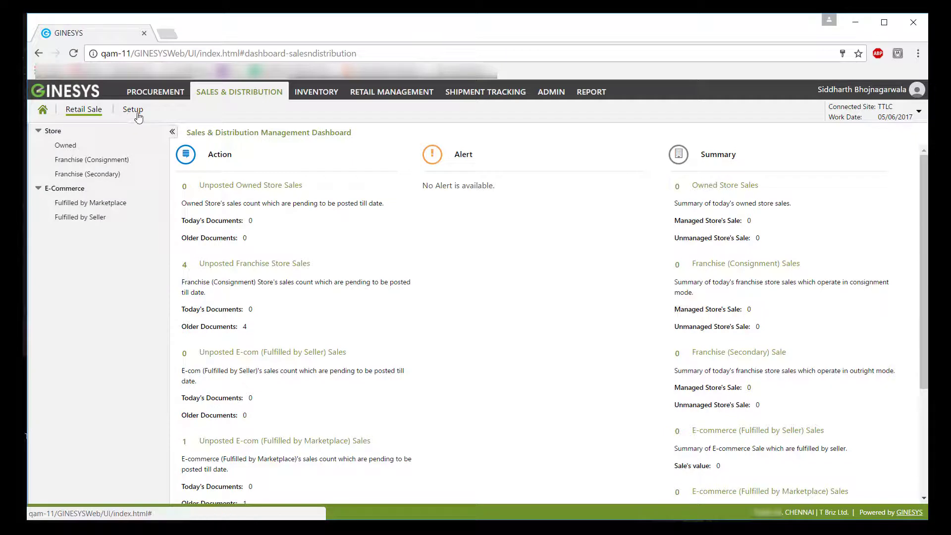
click(130, 109)
click(72, 148)
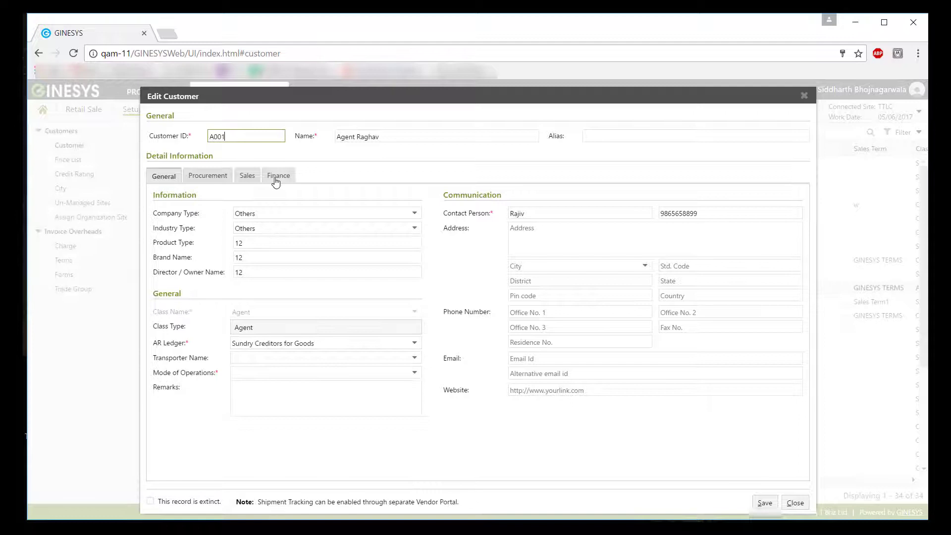
click(276, 183)
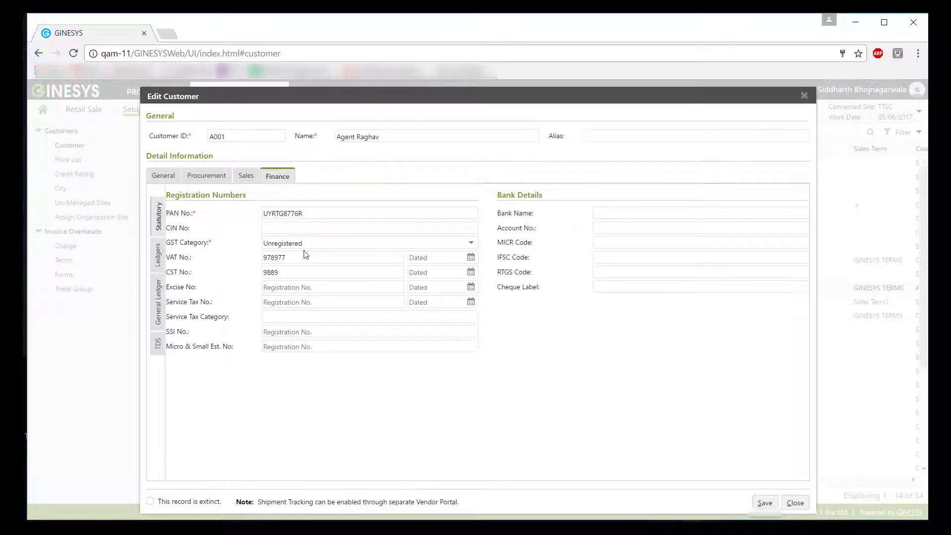
click(378, 241)
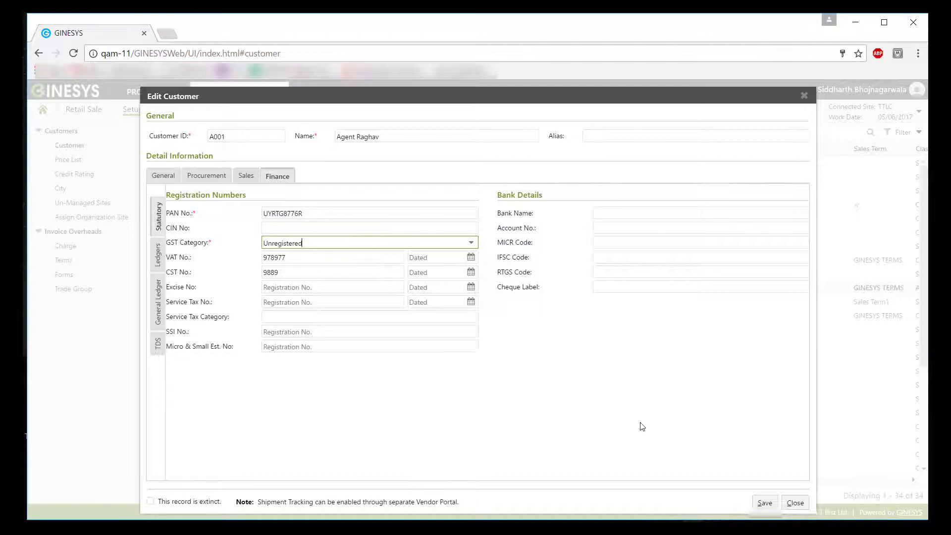
click(804, 505)
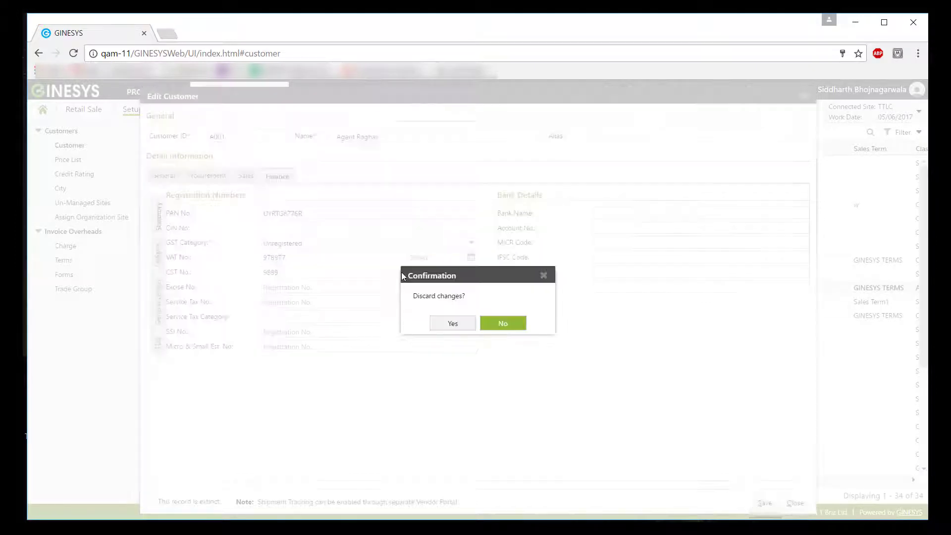
click(453, 327)
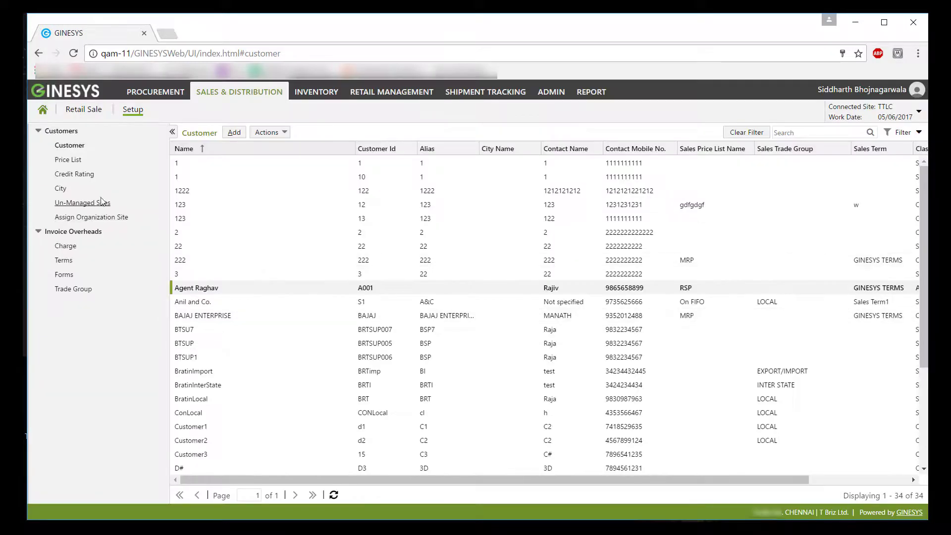
click(97, 203)
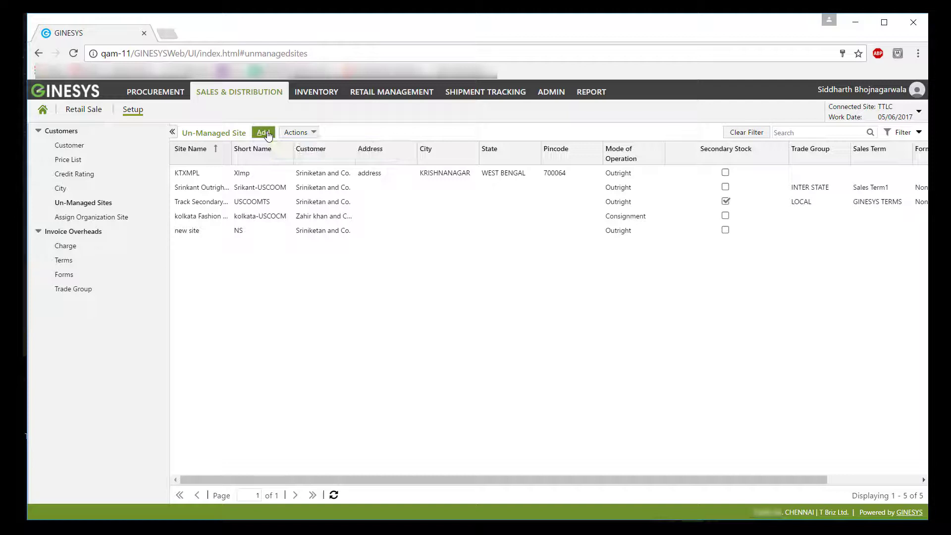
Add a new un-managed site and go to its GST Identification No. field.
click(263, 133)
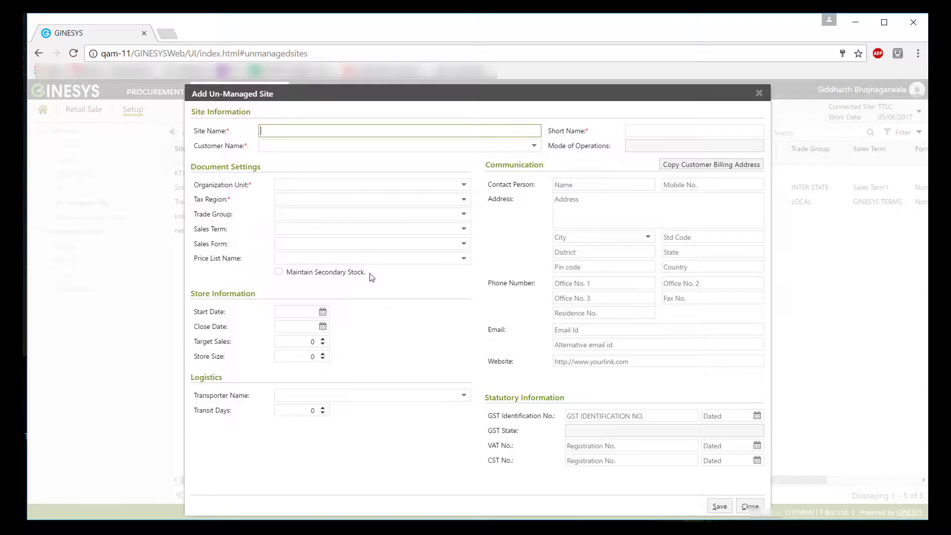
click(617, 421)
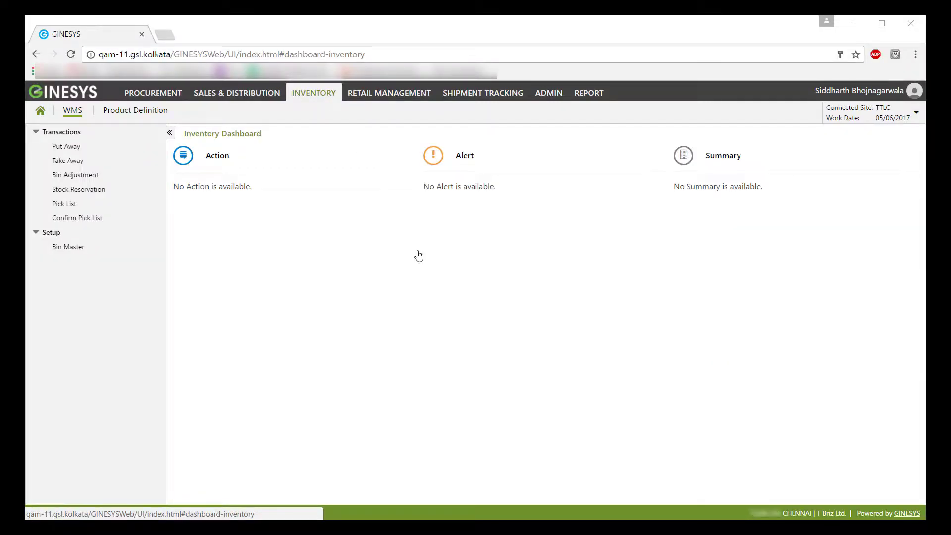
Open the GST Rate master and inspect the GST 5% record, closing it unsaved.
click(148, 110)
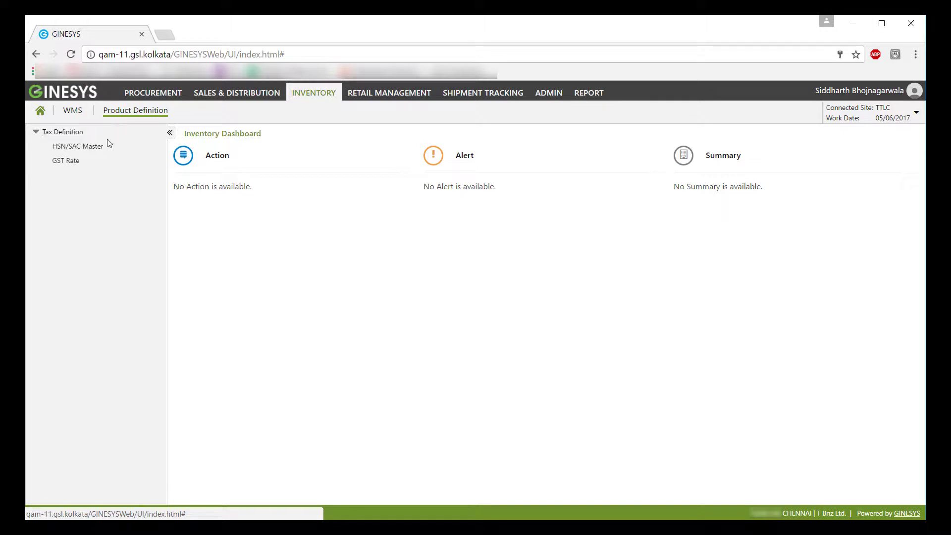
click(67, 162)
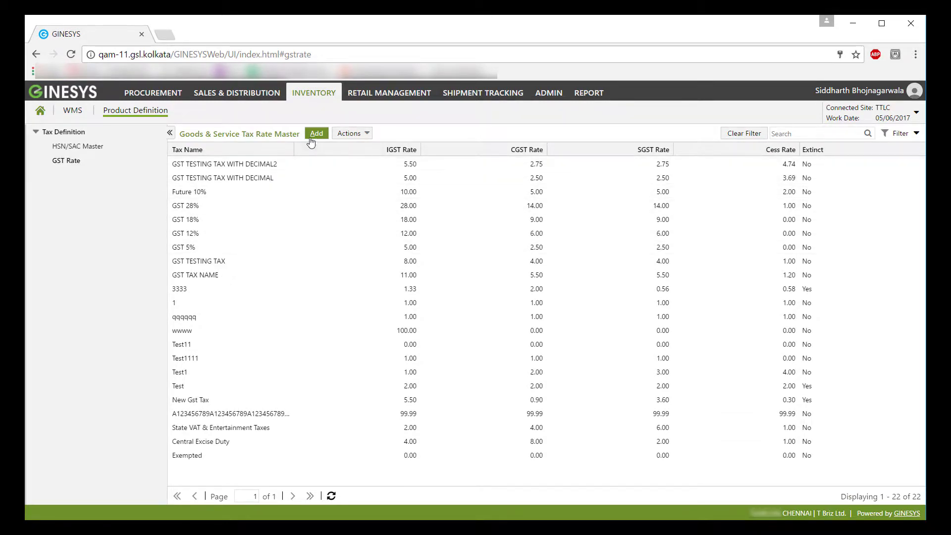
click(206, 250)
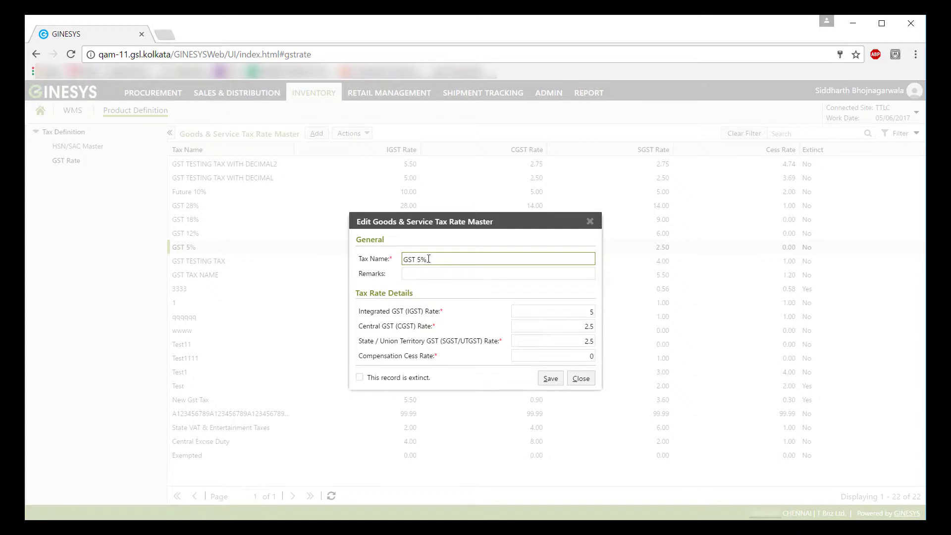
drag(428, 259, 397, 263)
click(447, 275)
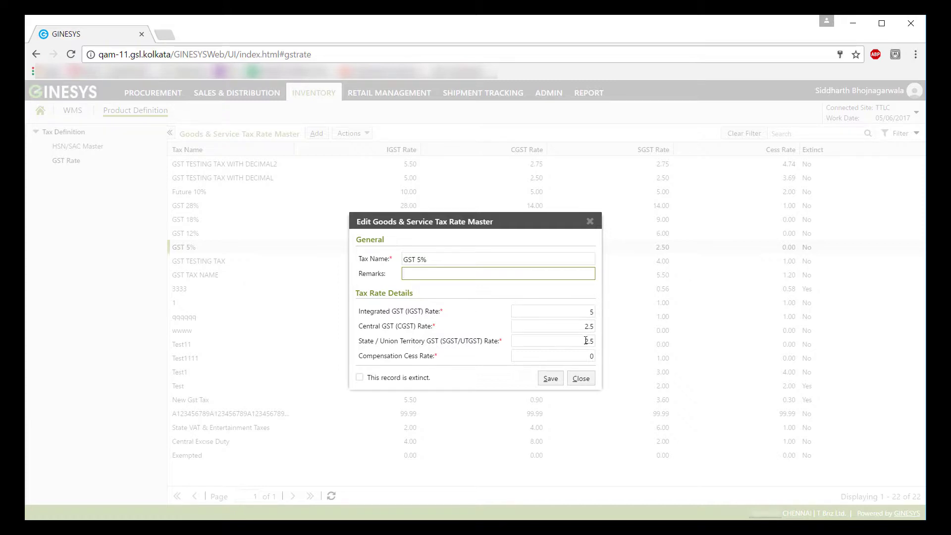
click(581, 380)
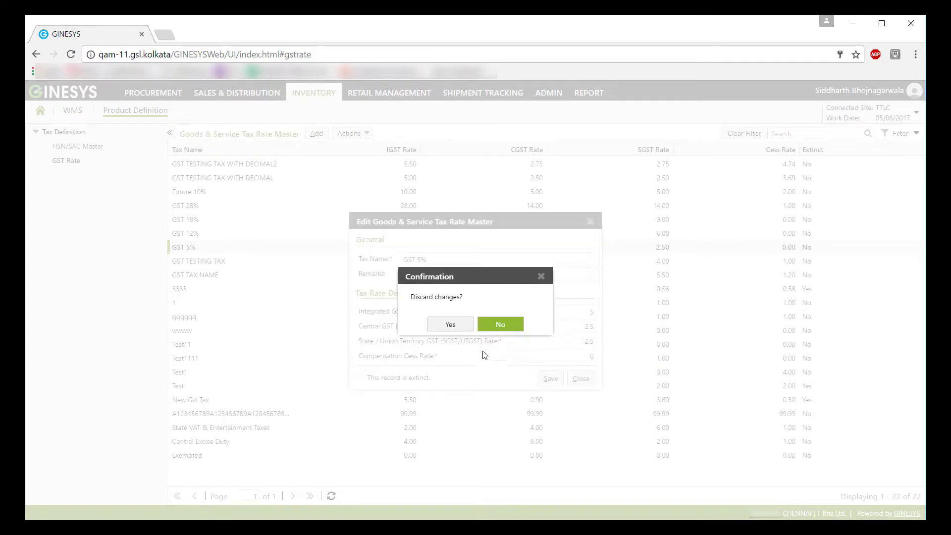
click(451, 325)
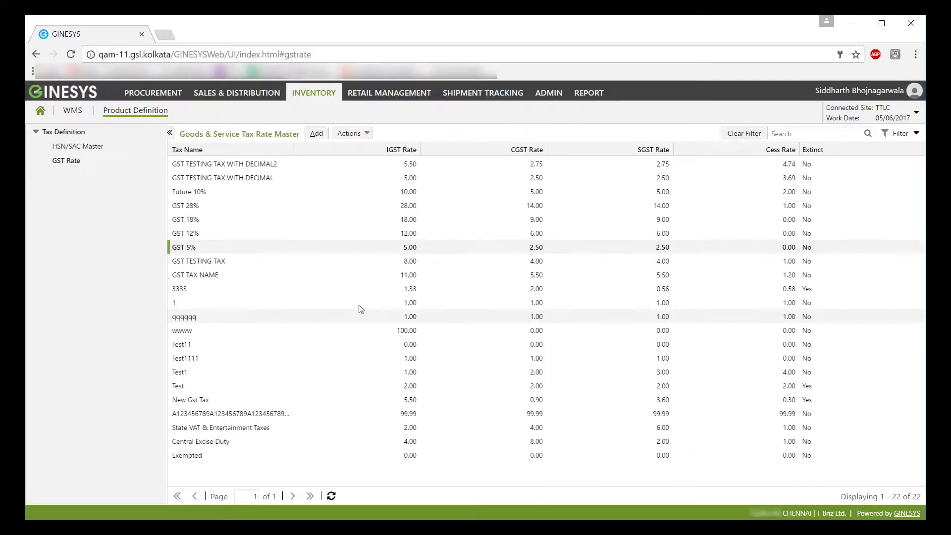
click(93, 149)
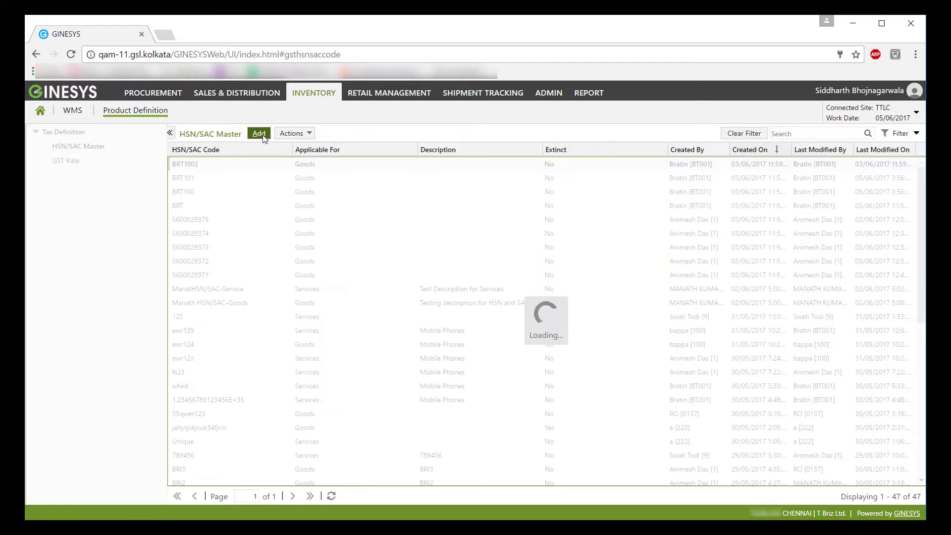
click(263, 137)
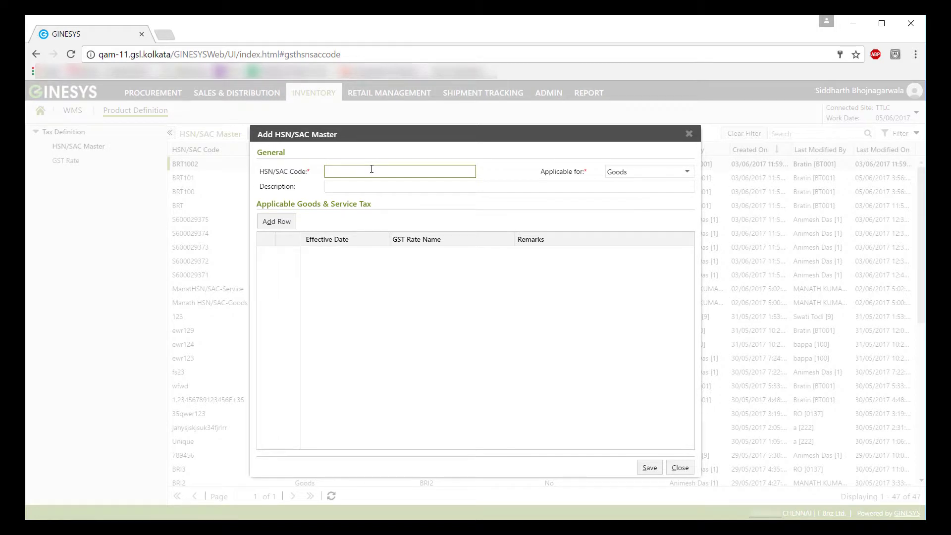
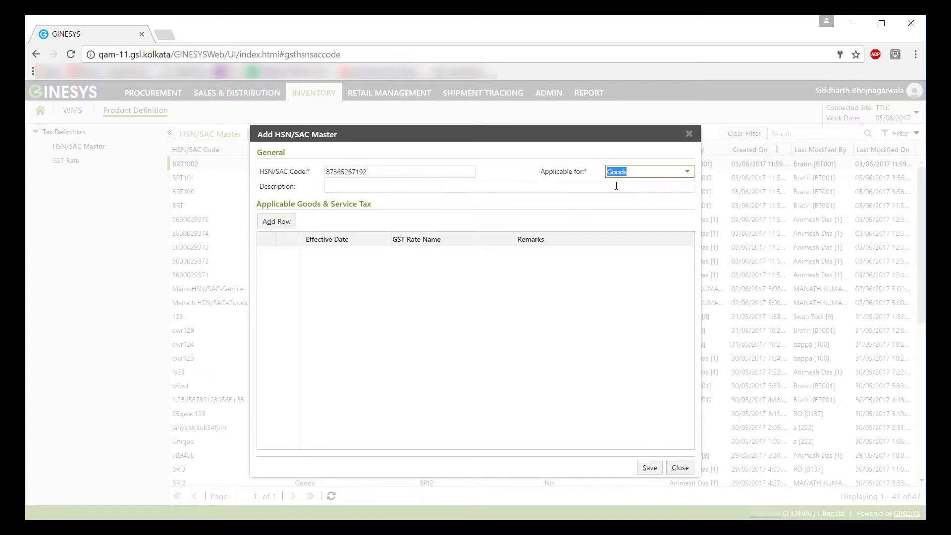
click(689, 173)
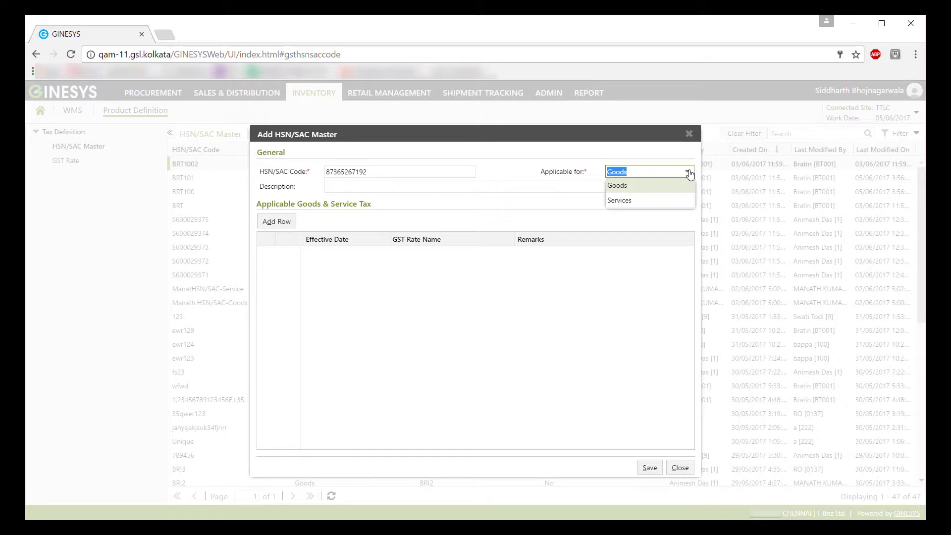
click(468, 187)
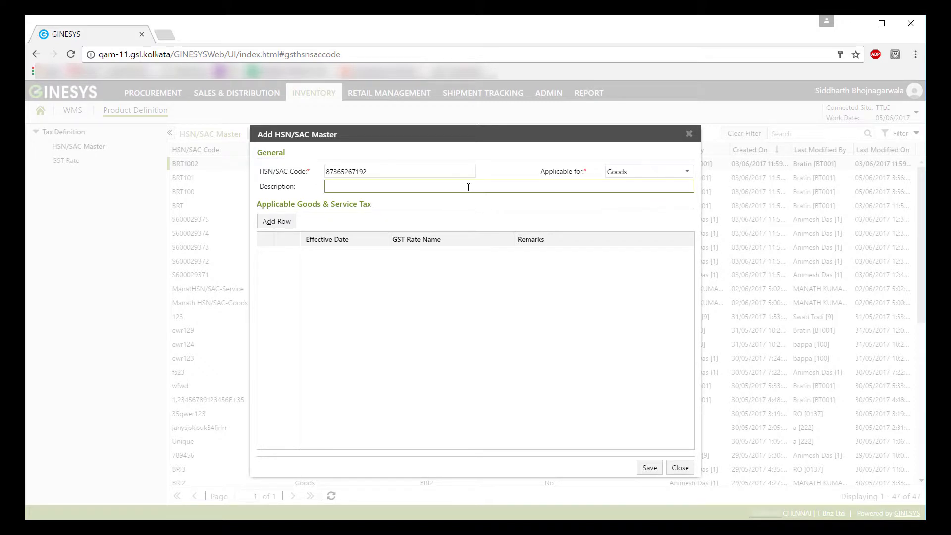
Add a tax rate row effective 01/07/2017 using the GST 5% rate.
click(286, 223)
click(335, 253)
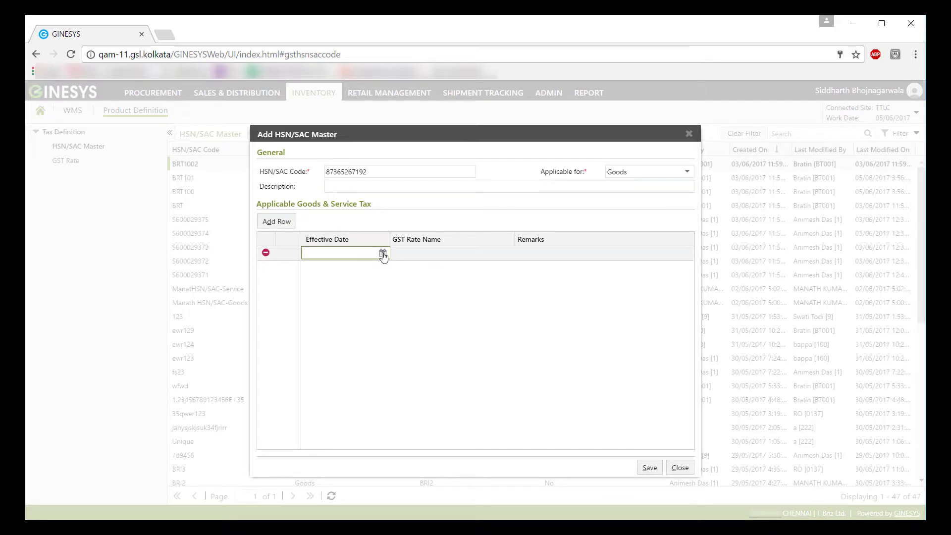
click(383, 254)
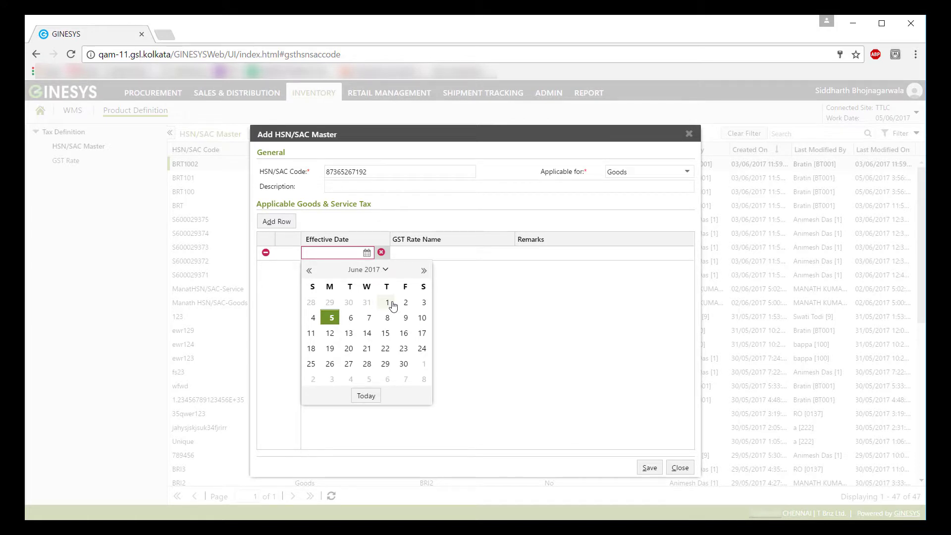
click(390, 303)
click(383, 253)
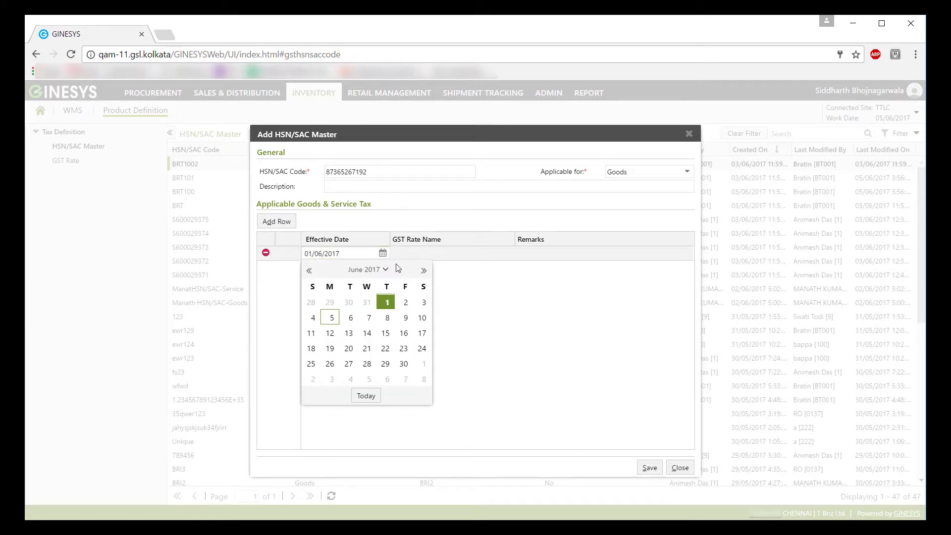
click(424, 272)
click(425, 300)
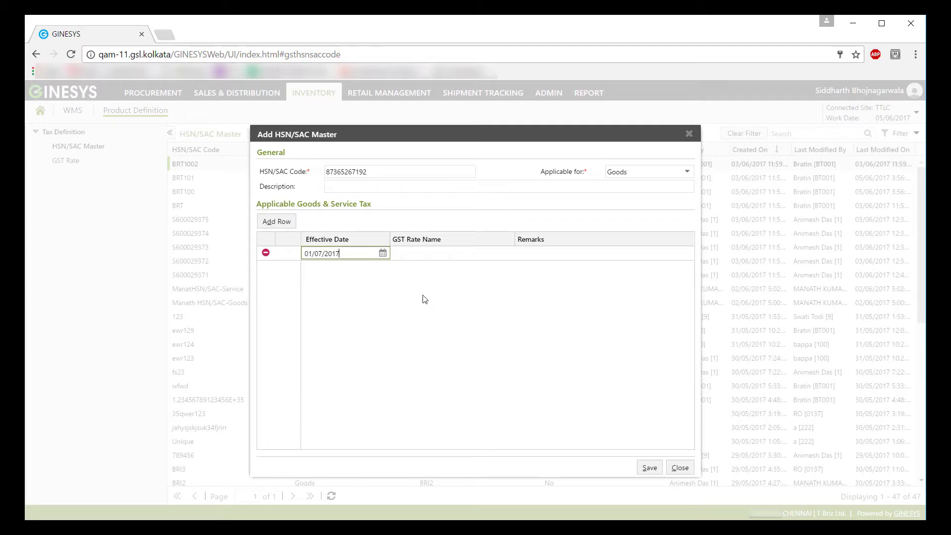
click(422, 256)
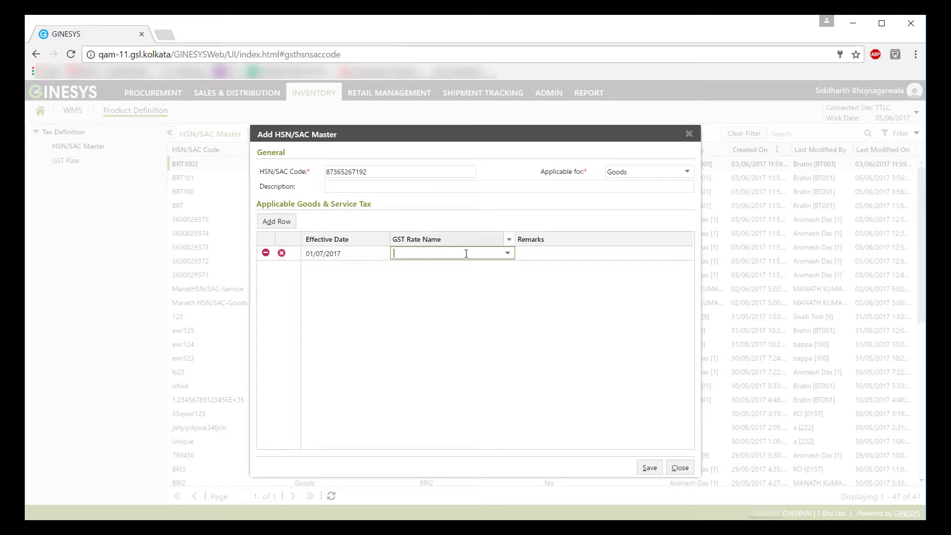
click(507, 253)
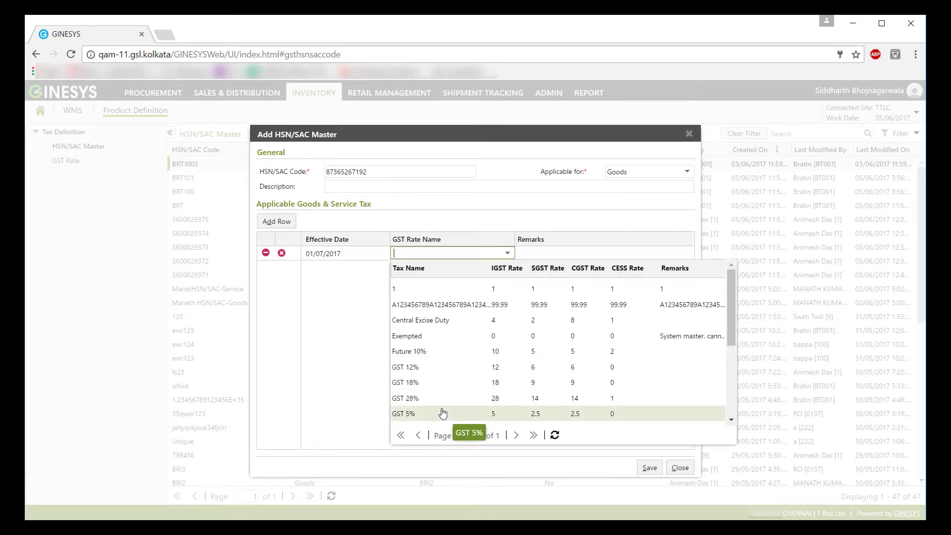
click(441, 414)
click(561, 254)
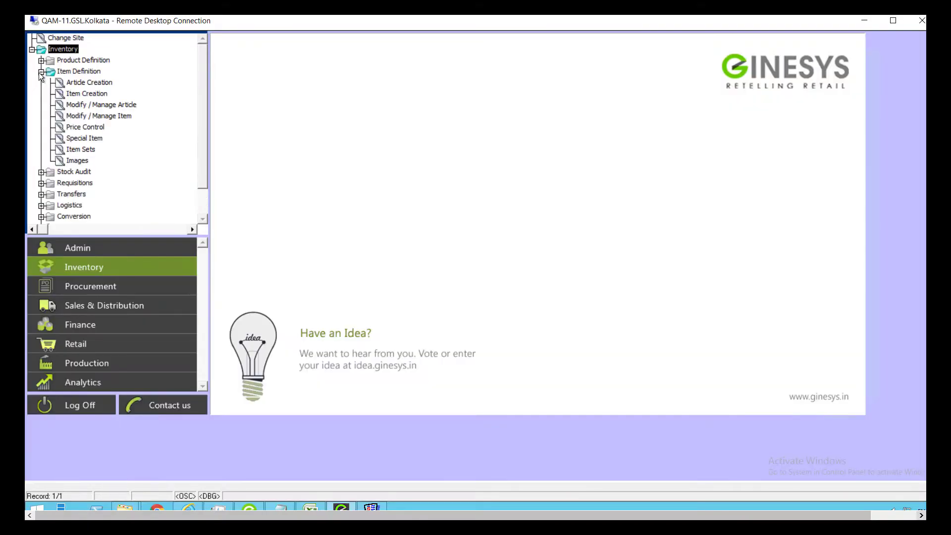
Open Item Creation's Others tab and view the HSN Code list, leaving Non-GST Goods.
double_click(88, 94)
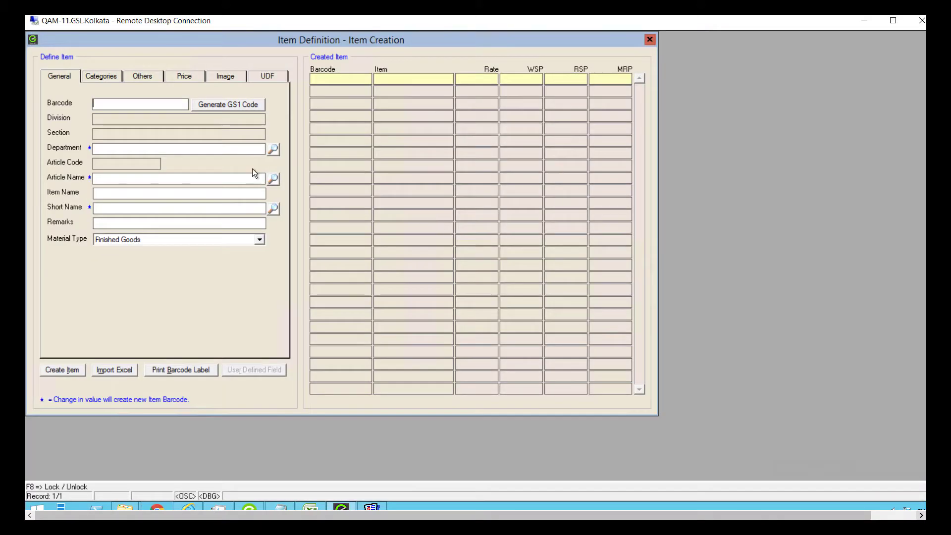
click(151, 76)
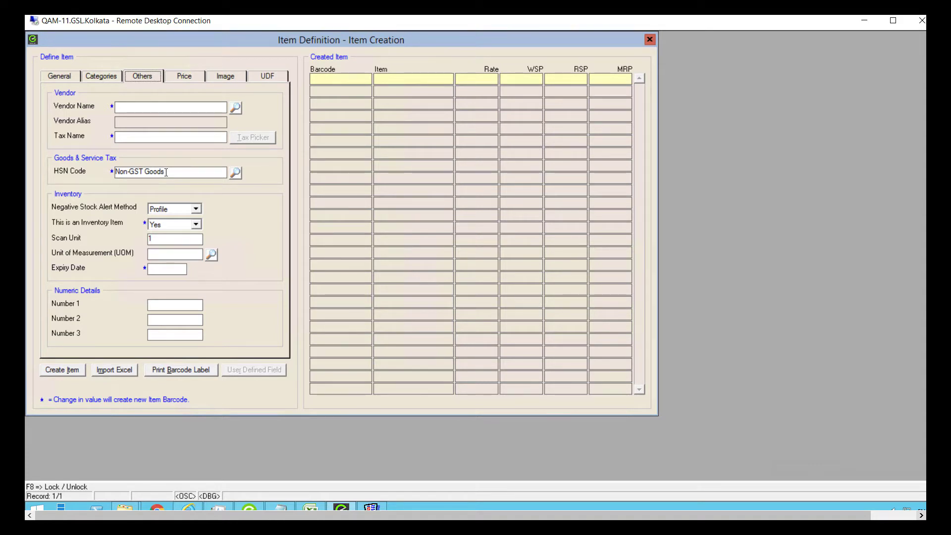
click(166, 172)
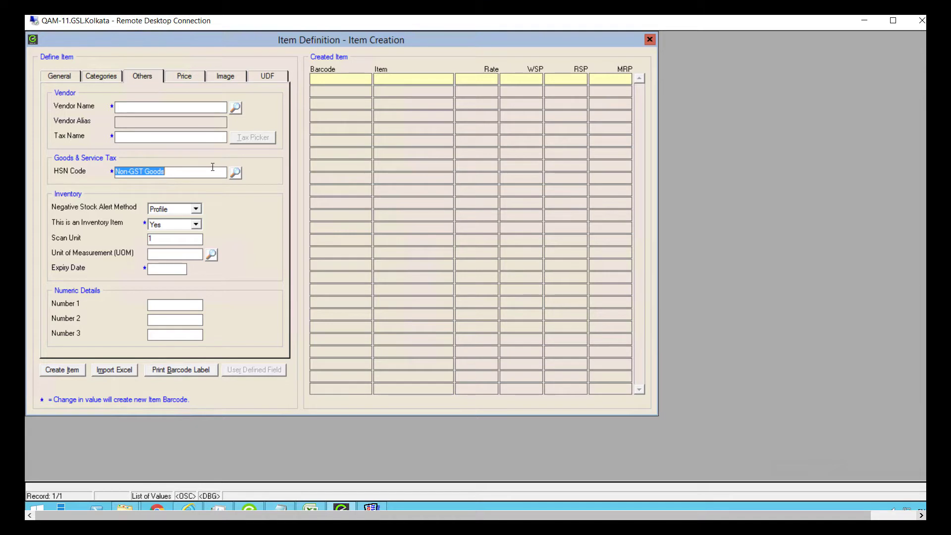
double_click(212, 171)
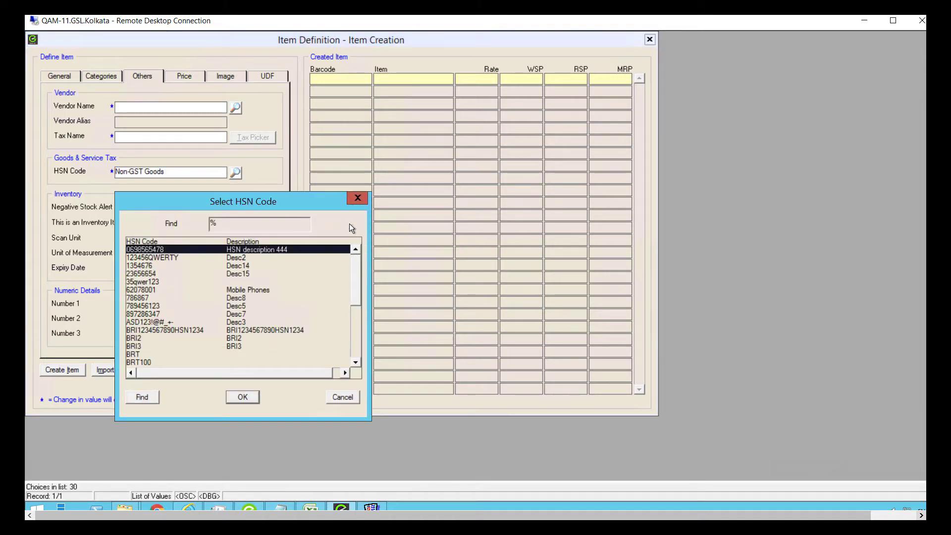
click(353, 199)
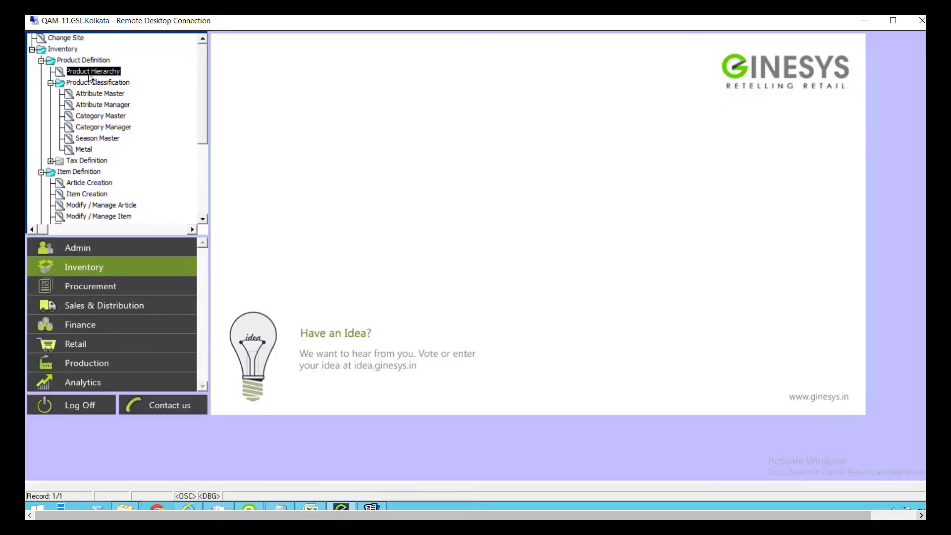
Open the Kurti department under Ladies › Upper in Product Hierarchy to view its HSN code, then cancel.
double_click(88, 74)
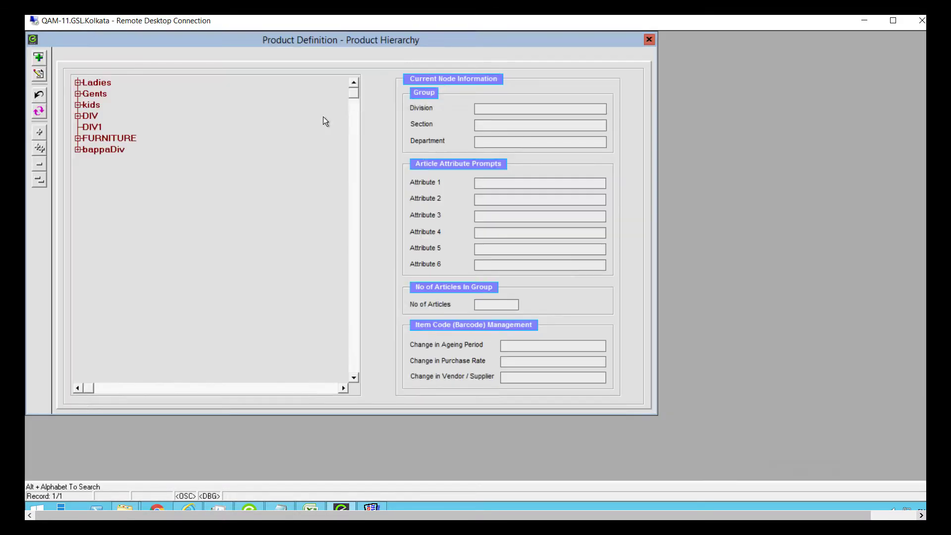
click(77, 83)
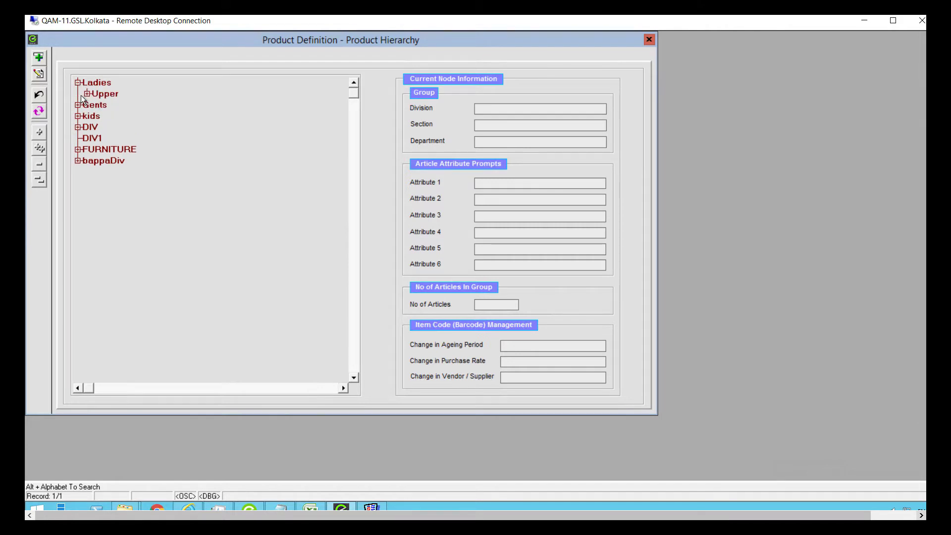
click(87, 94)
click(110, 104)
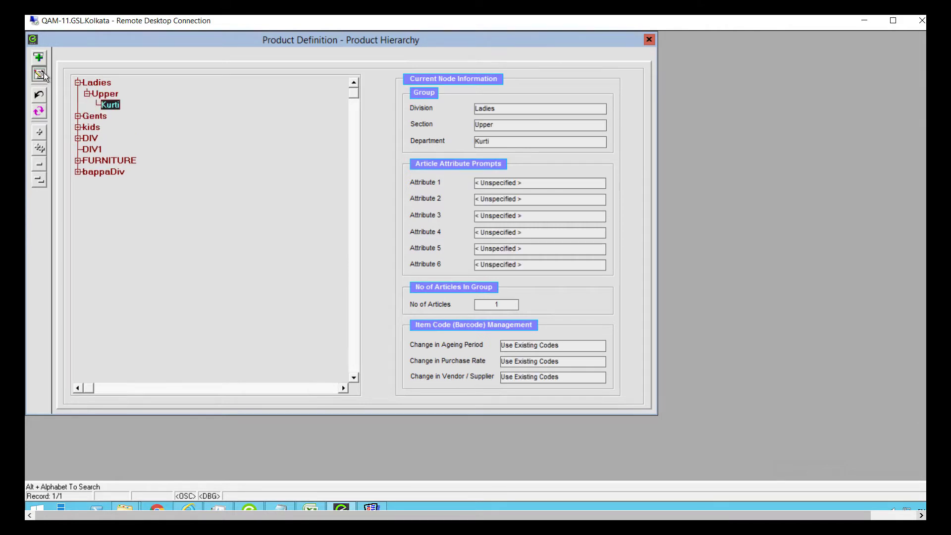
click(40, 74)
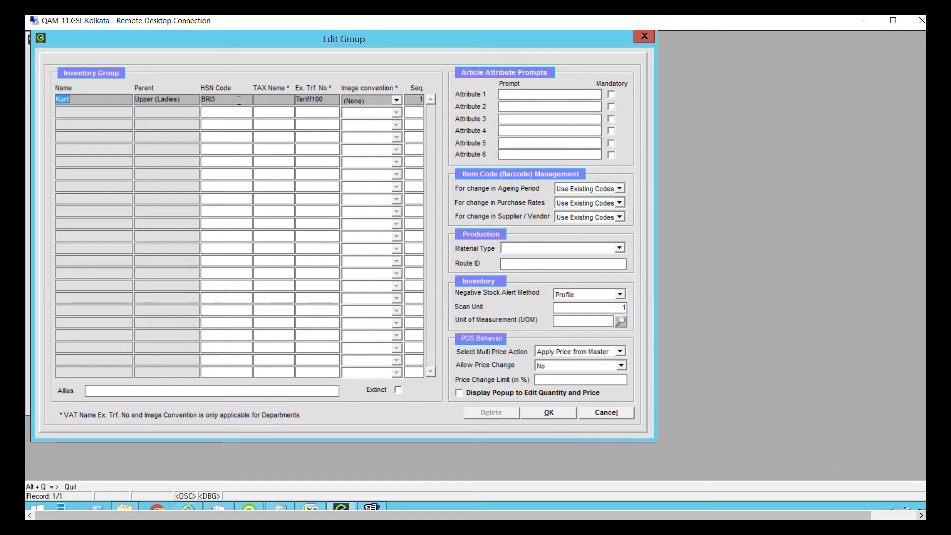
click(237, 100)
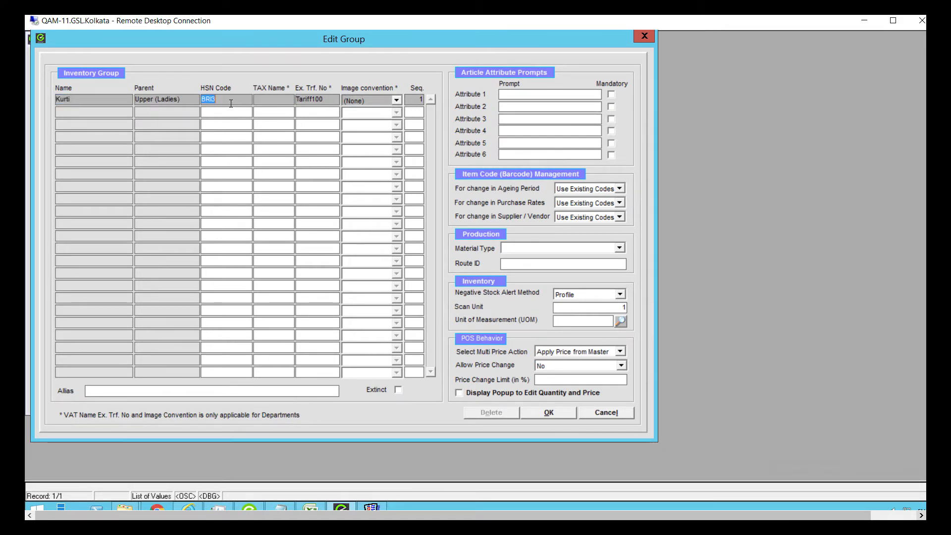
click(621, 415)
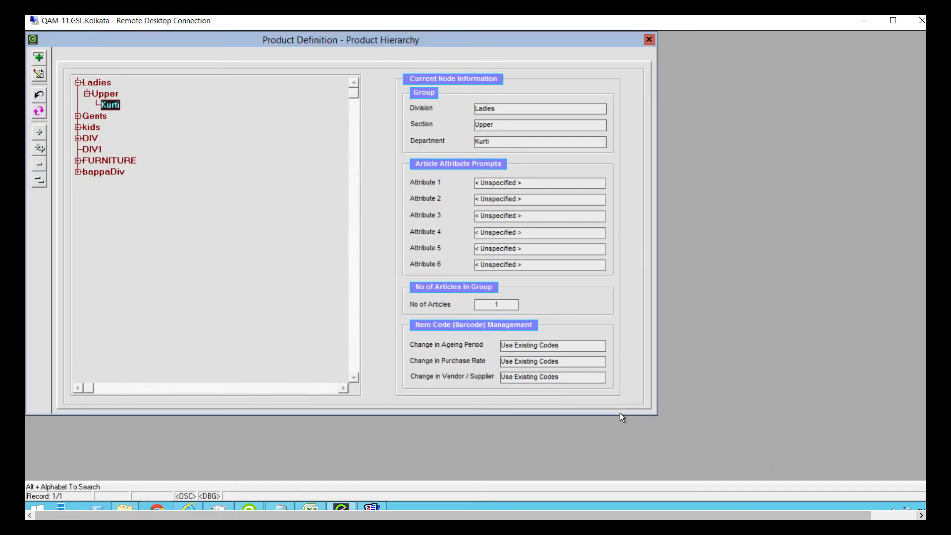
Exit the Product Definition - Product Hierarchy window, leaving the main workspace empty.
key(Escape)
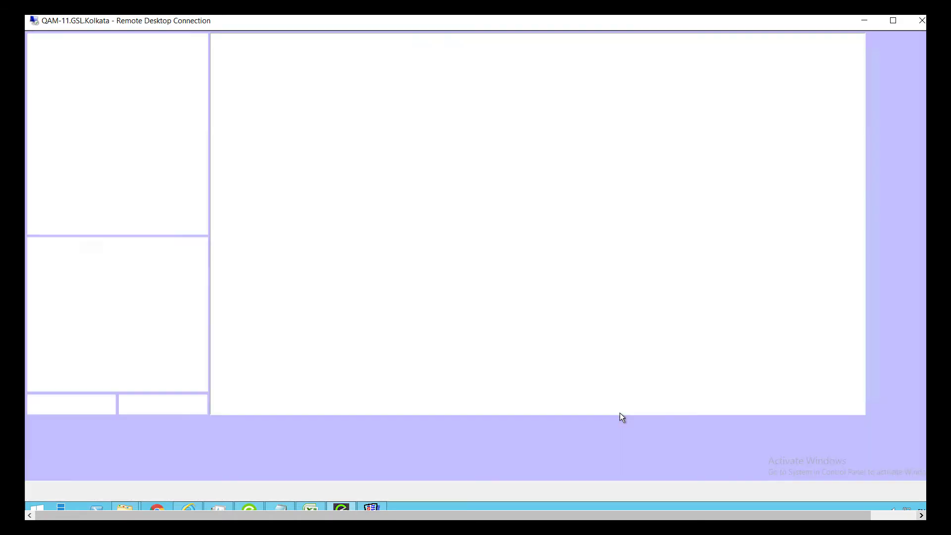